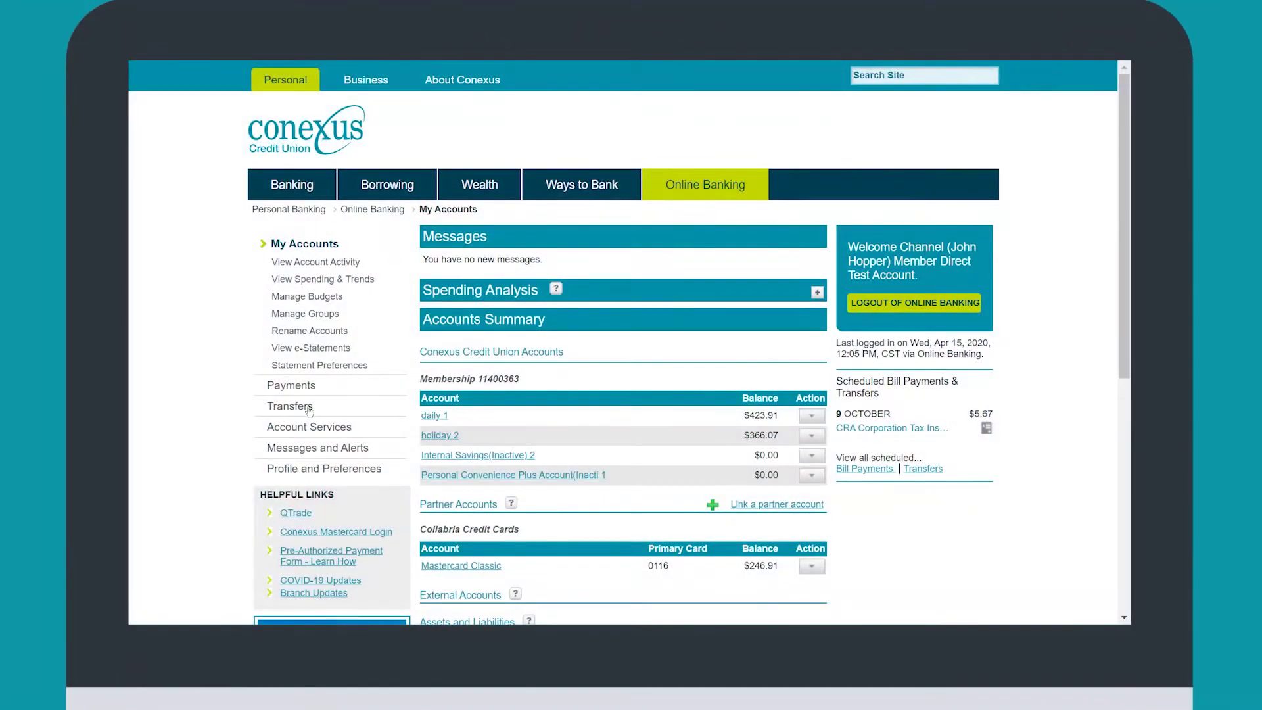
Go to the Transfer Funds page using the Transfers sidebar link.
{"action": "left_click", "coordinate": [290, 405]}
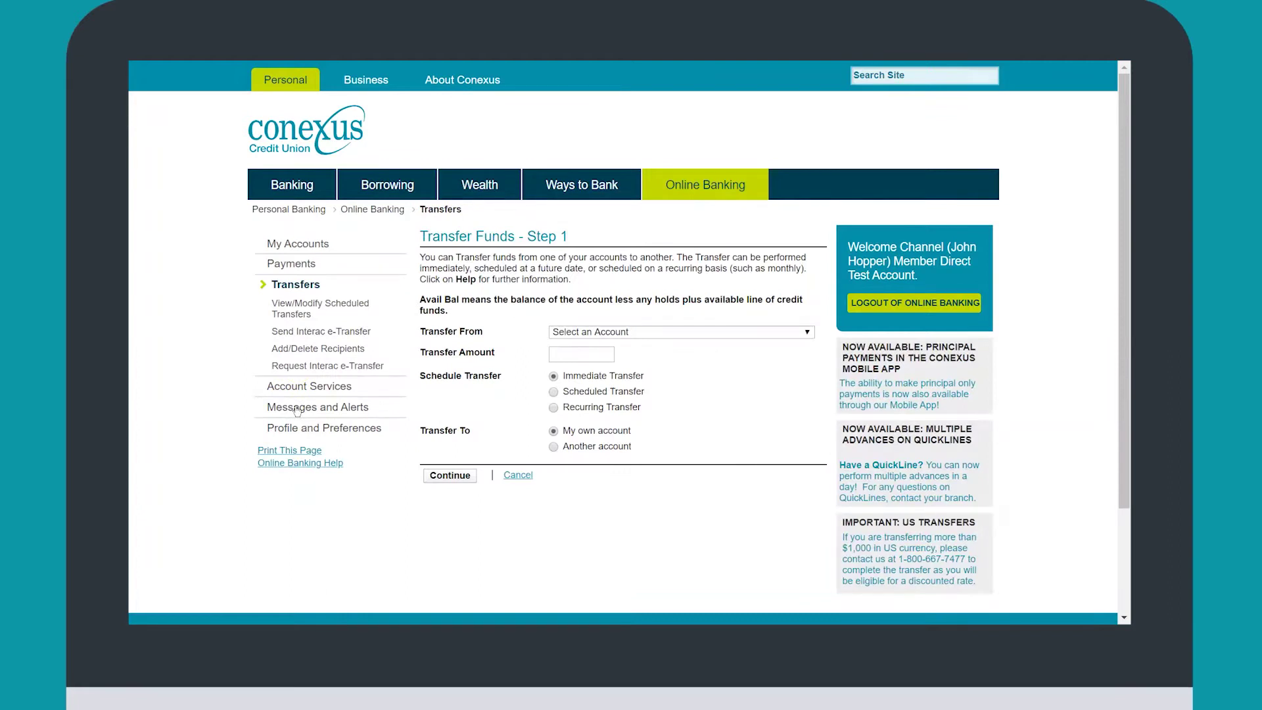
Open the Send Interac e-Transfer form and check the existing Transfer To recipients.
{"action": "left_click", "coordinate": [322, 334]}
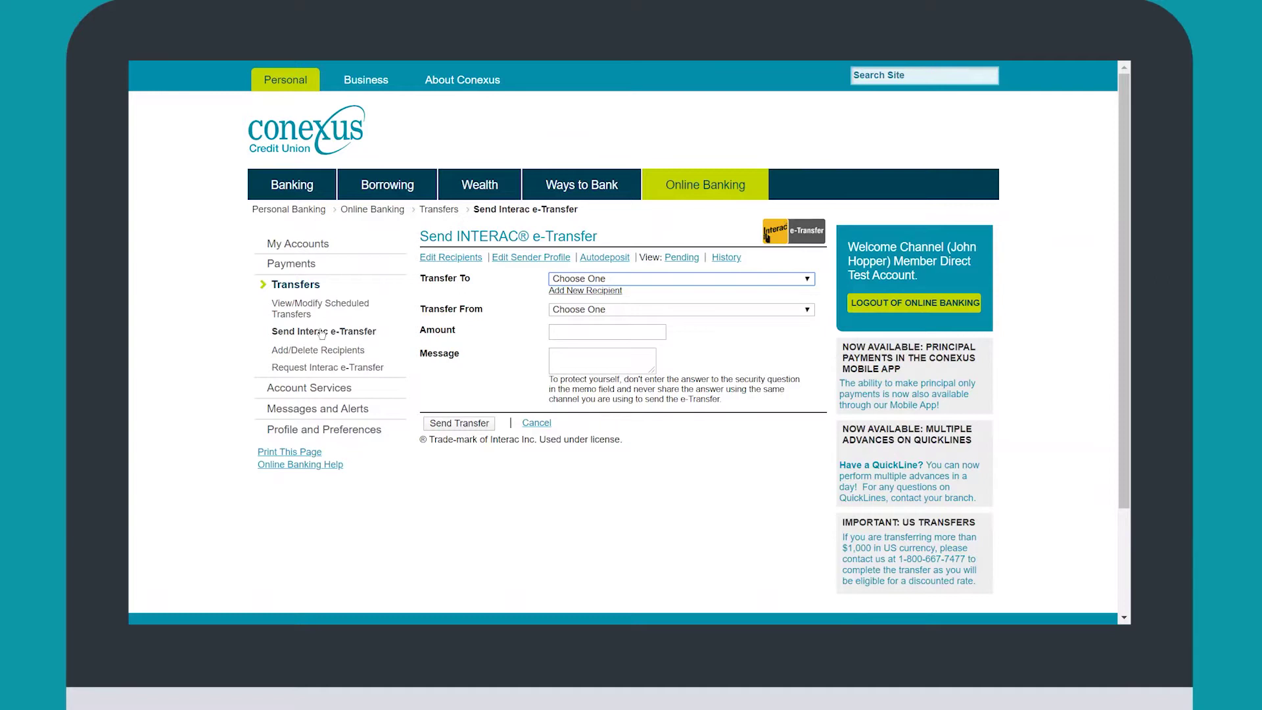
{"action": "left_click", "coordinate": [809, 279]}
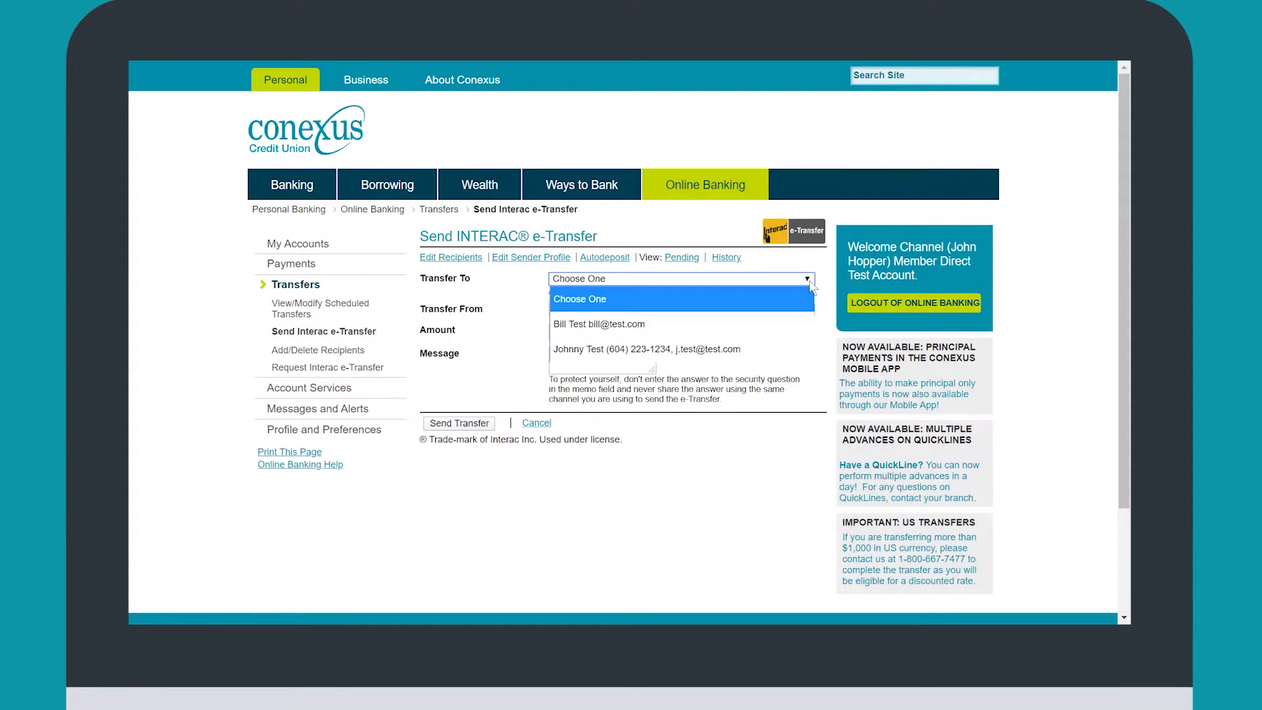
{"action": "left_click", "coordinate": [809, 281]}
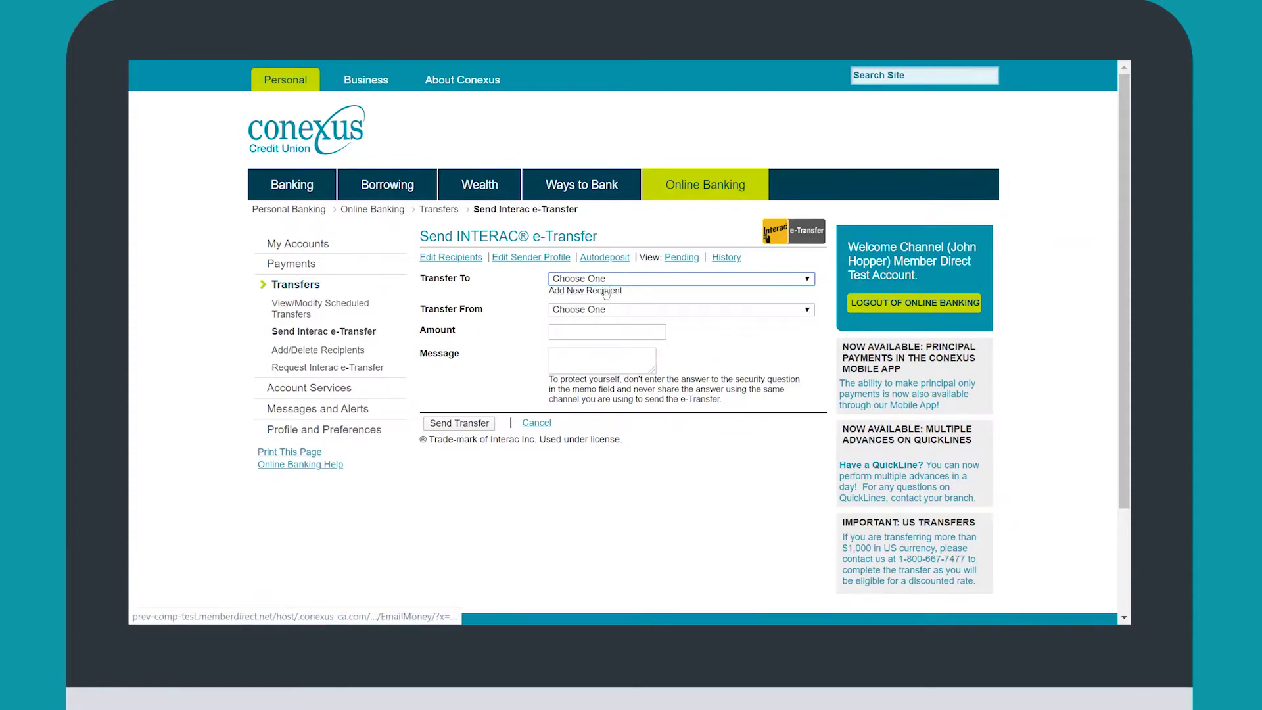
Add new recipient Jessica Test, entering her name, email and mobile number.
{"action": "left_click", "coordinate": [606, 291]}
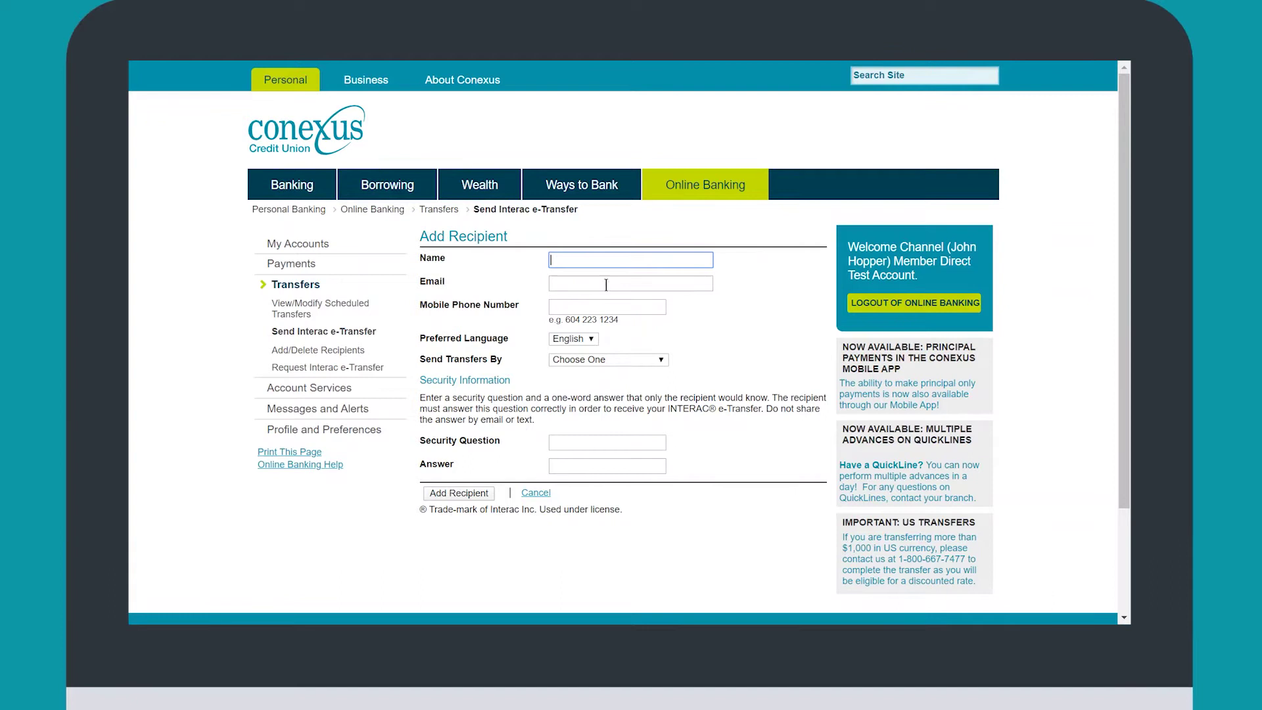
{"action": "type", "text": "Jessica Test"}
{"action": "left_click", "coordinate": [643, 283]}
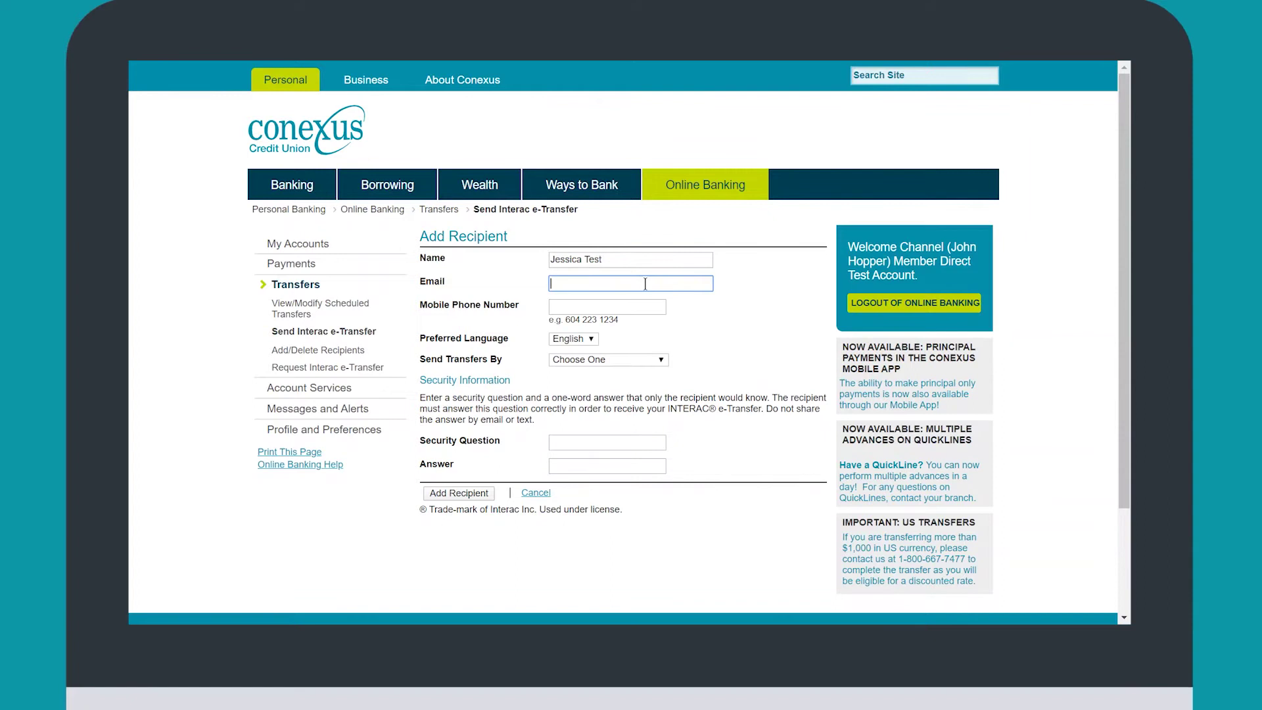
{"action": "type", "text": "jesstest@test.com"}
{"action": "left_click", "coordinate": [648, 311]}
{"action": "type", "text": "3065555555"}
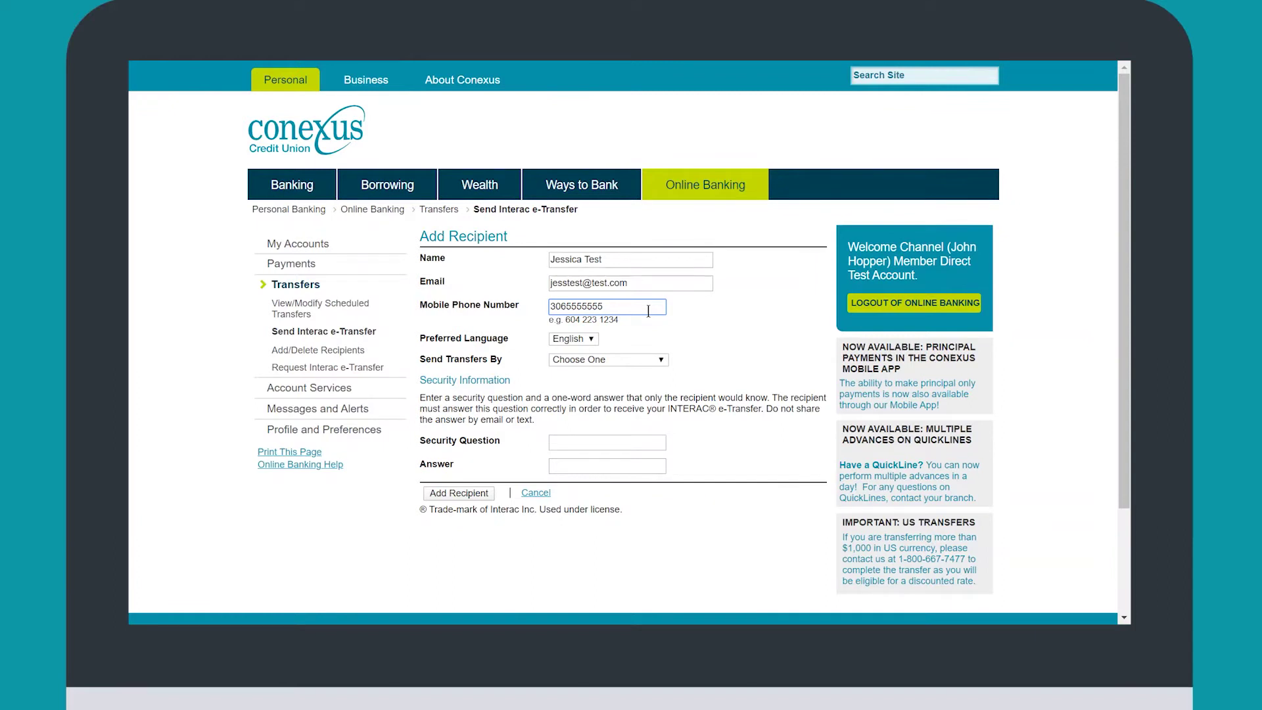
{"action": "left_click", "coordinate": [662, 362]}
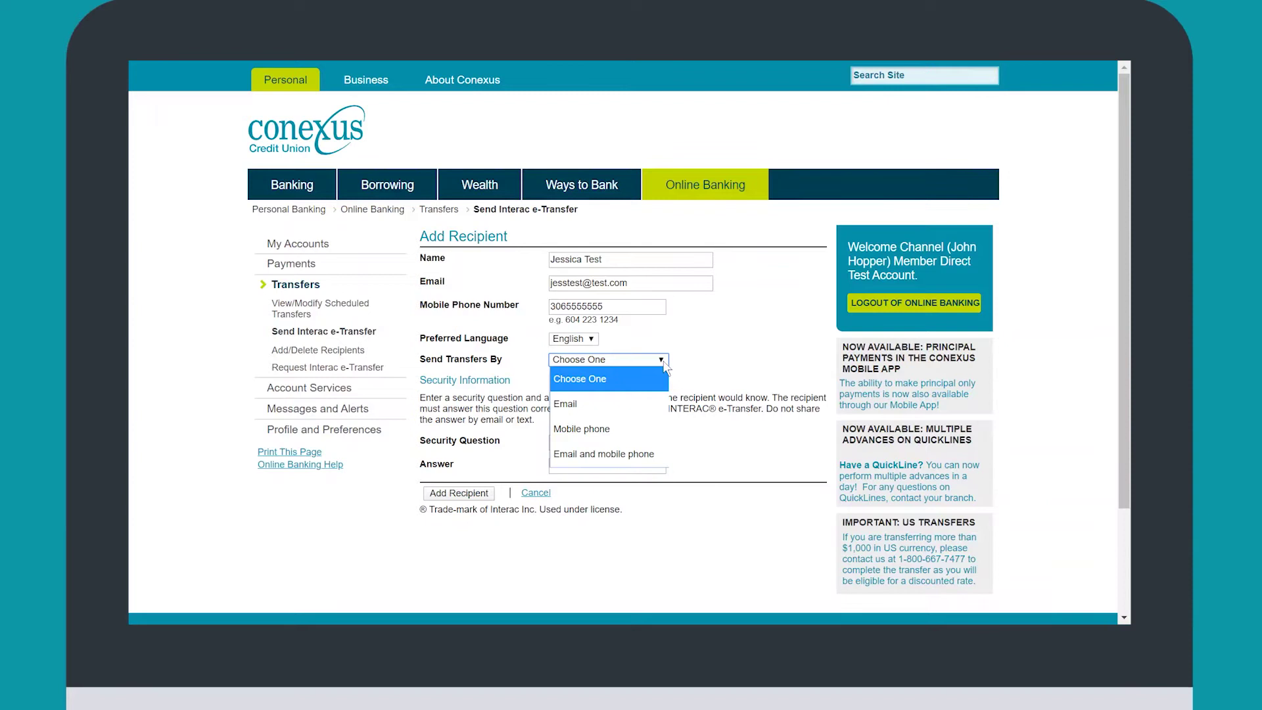
{"action": "left_click", "coordinate": [641, 404]}
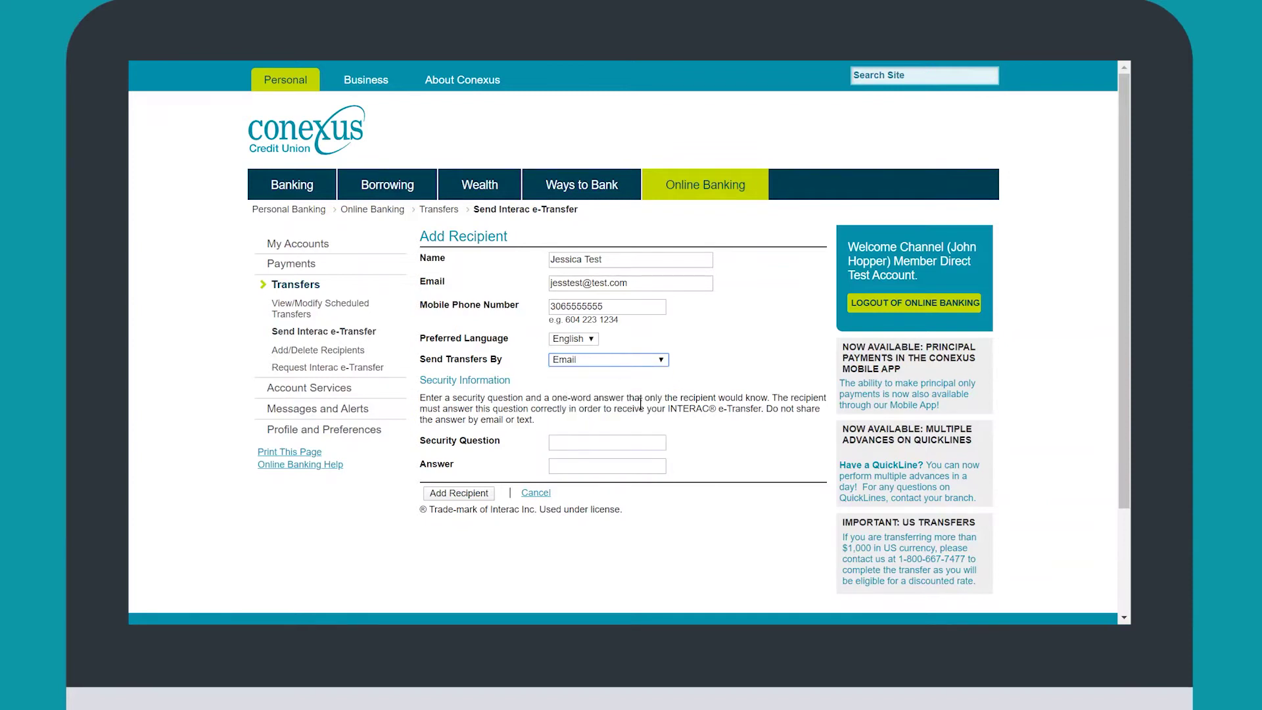
{"action": "left_click", "coordinate": [587, 442]}
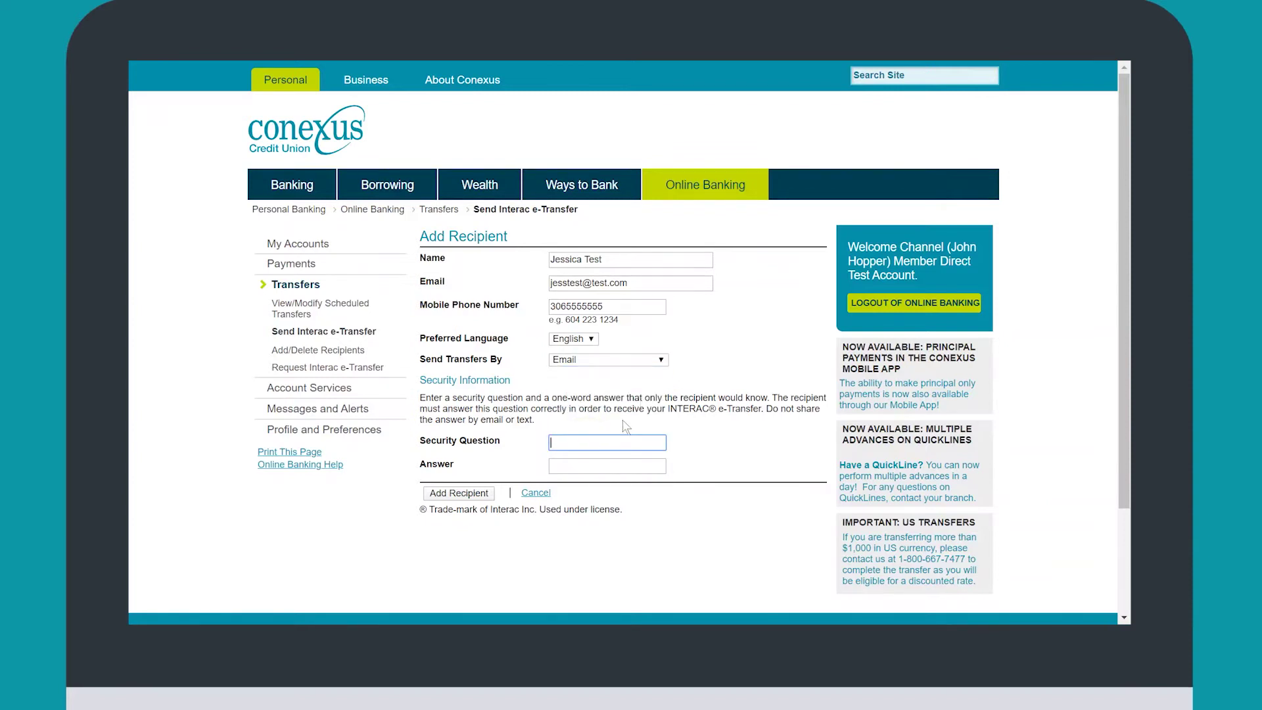
{"action": "key", "text": "Tab"}
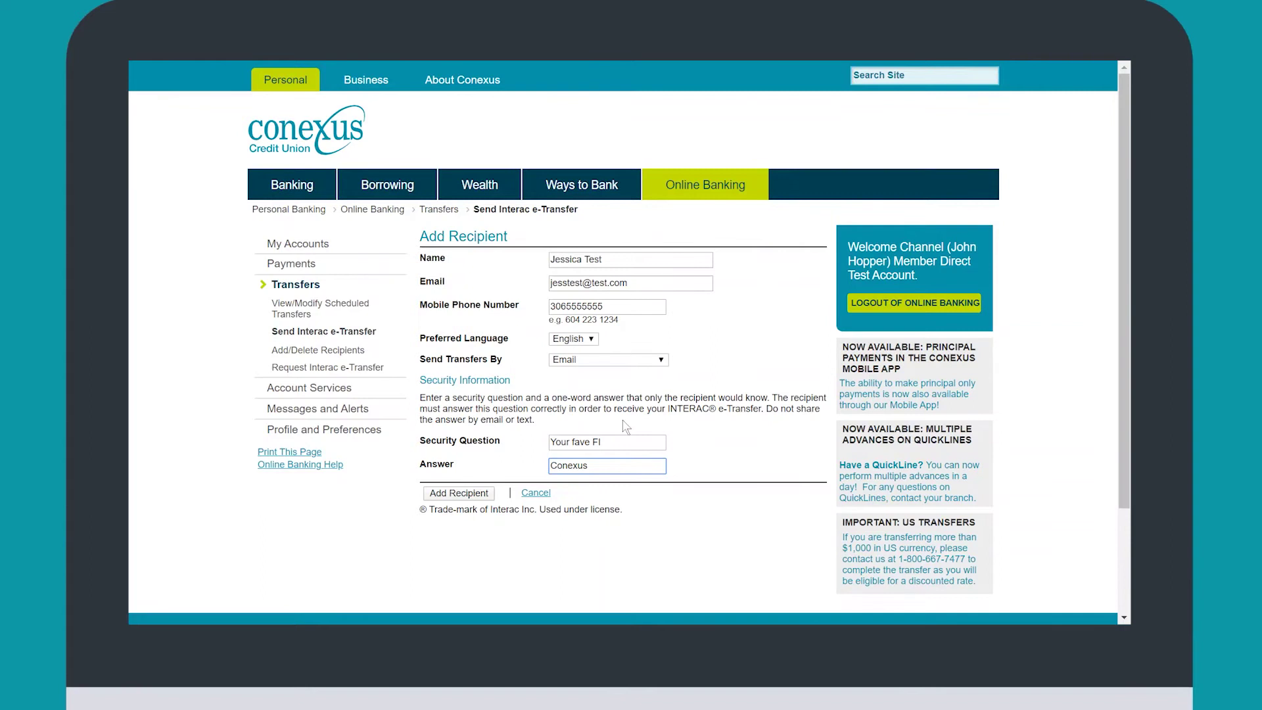
{"action": "left_click", "coordinate": [459, 493]}
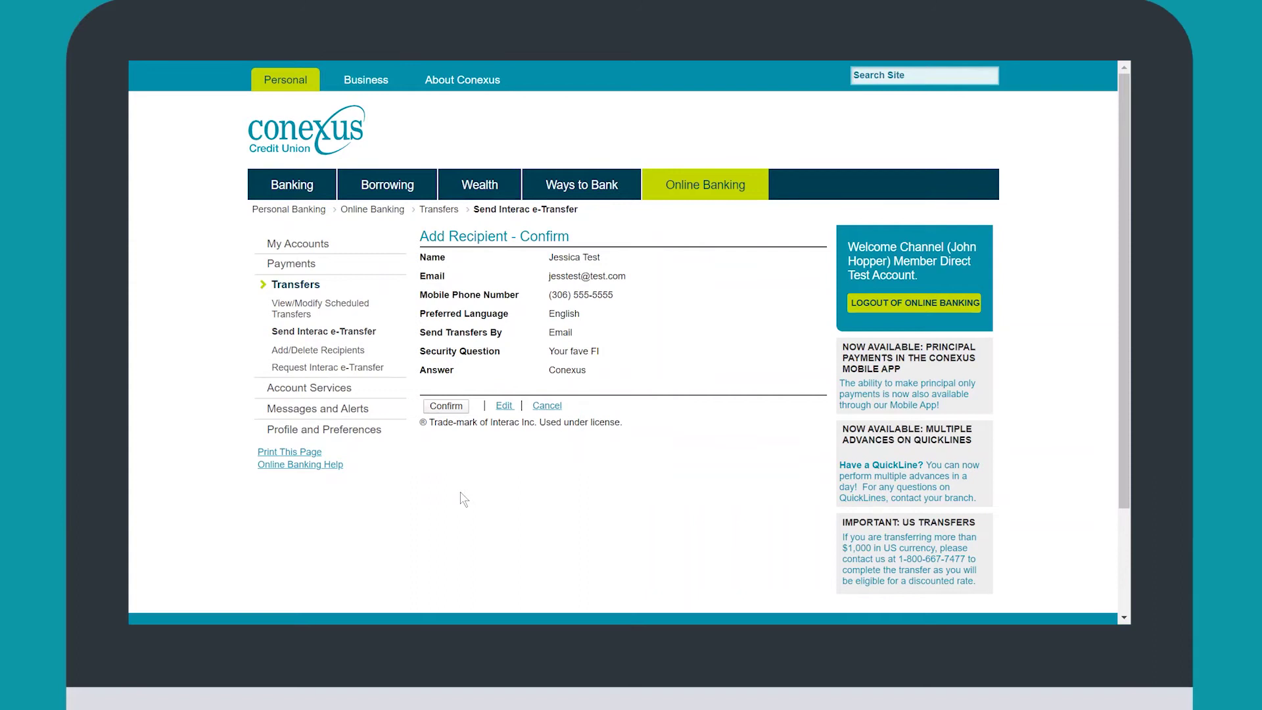
Confirm adding Jessica Test as a new e-Transfer recipient.
{"action": "left_click", "coordinate": [447, 408]}
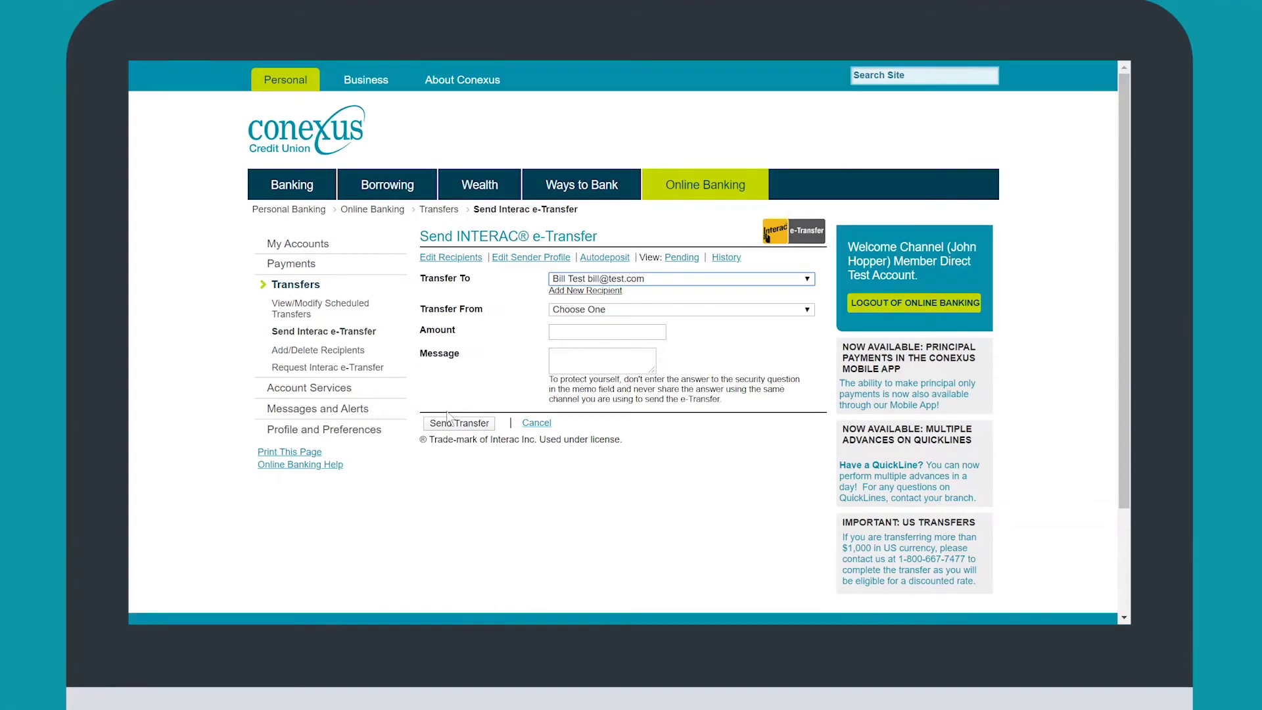
Address the e-Transfer to Jessica Test, paid from the daily 1 account.
{"action": "left_click", "coordinate": [808, 280]}
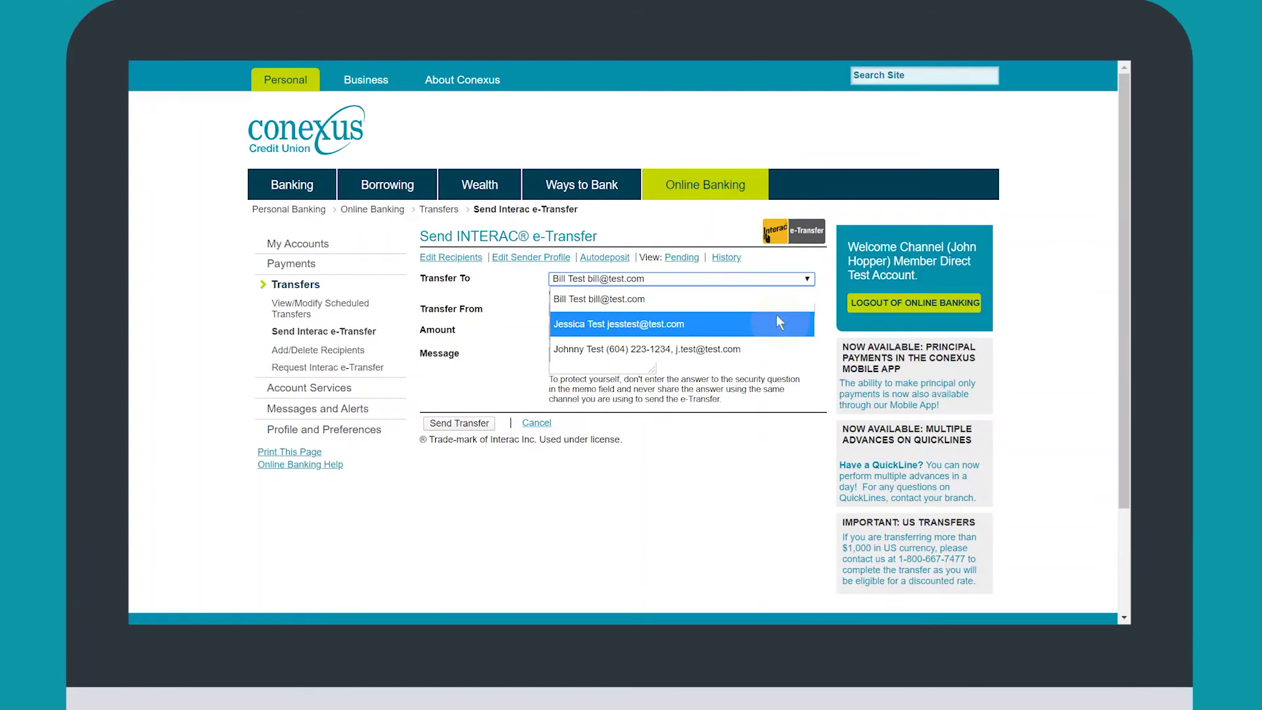
{"action": "left_click", "coordinate": [776, 323]}
{"action": "left_click", "coordinate": [789, 311]}
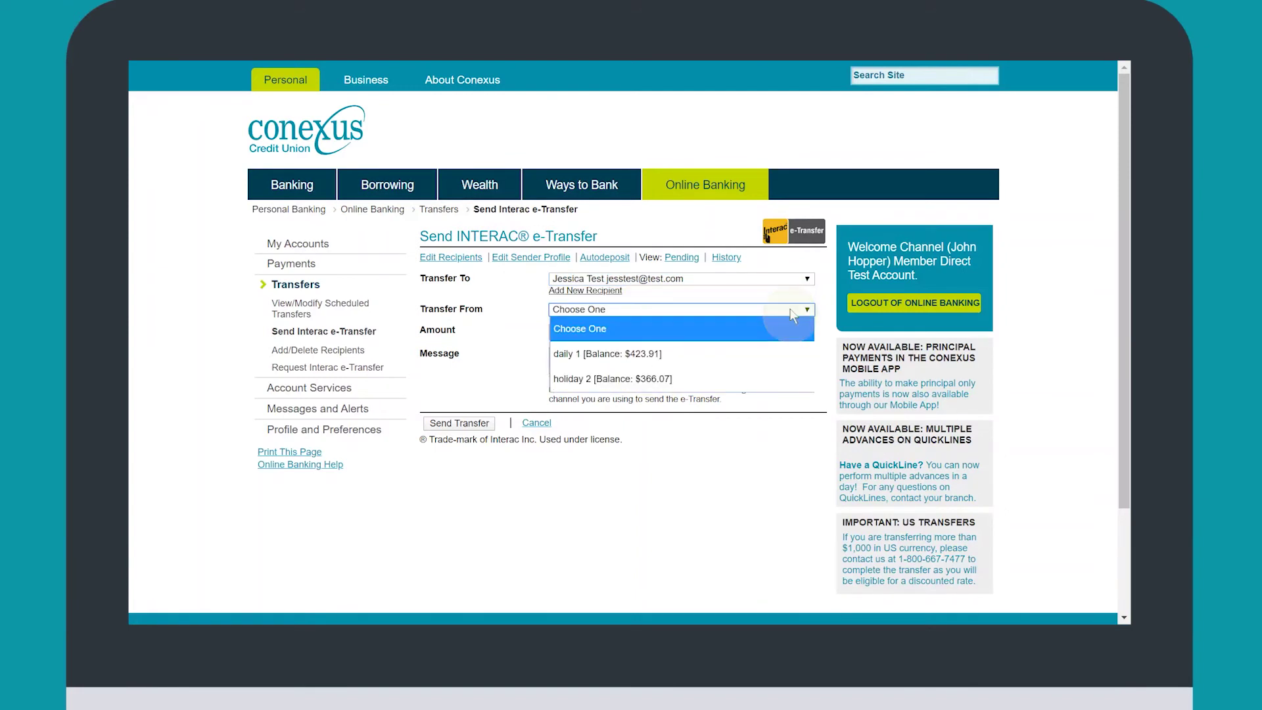
{"action": "left_click", "coordinate": [741, 352]}
{"action": "left_click", "coordinate": [625, 333]}
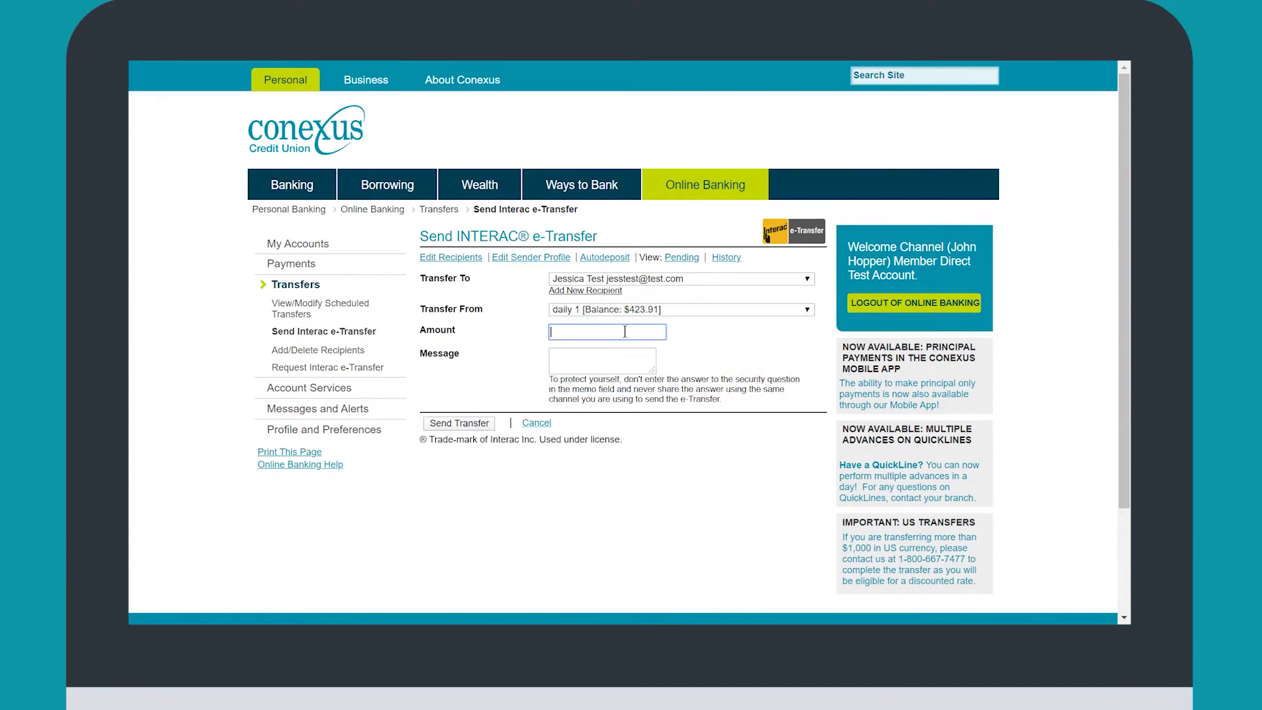
{"action": "type", "text": "50"}
Enter a $50 amount with the message 'this is a test' and submit for review.
{"action": "left_click", "coordinate": [615, 360]}
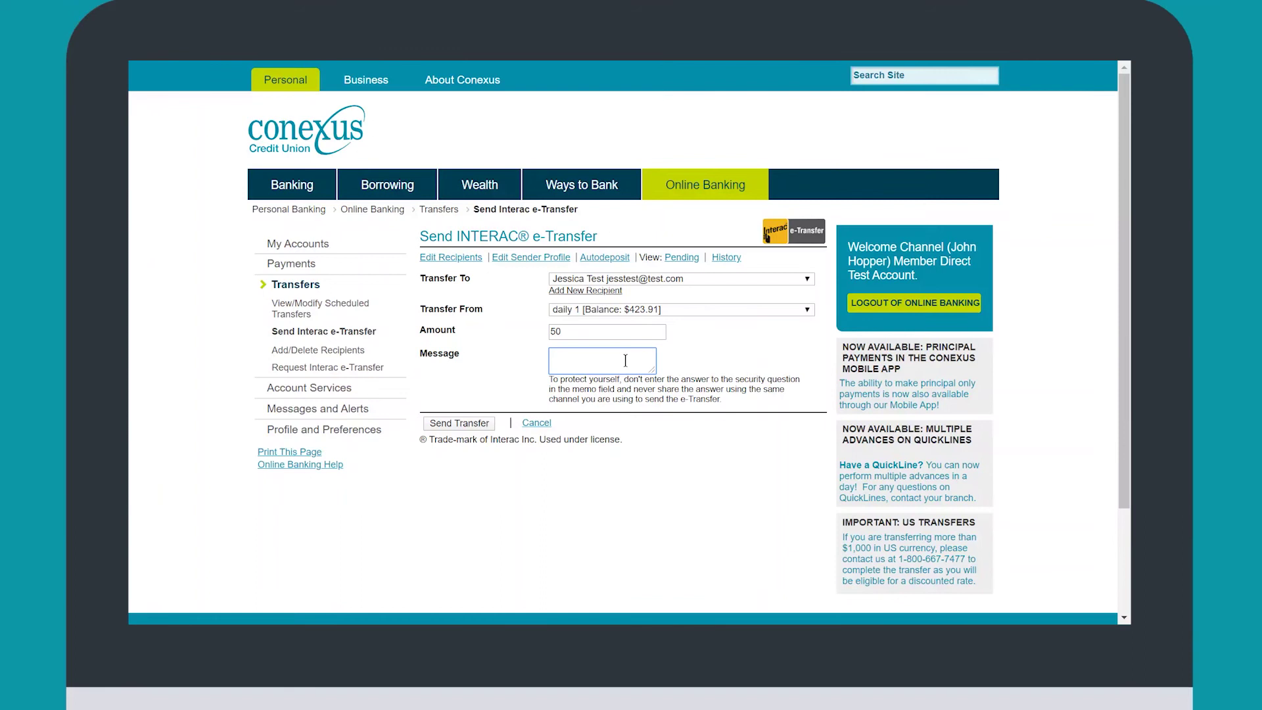
{"action": "type", "text": "th"}
{"action": "type", "text": "is is a test"}
{"action": "left_click", "coordinate": [461, 424]}
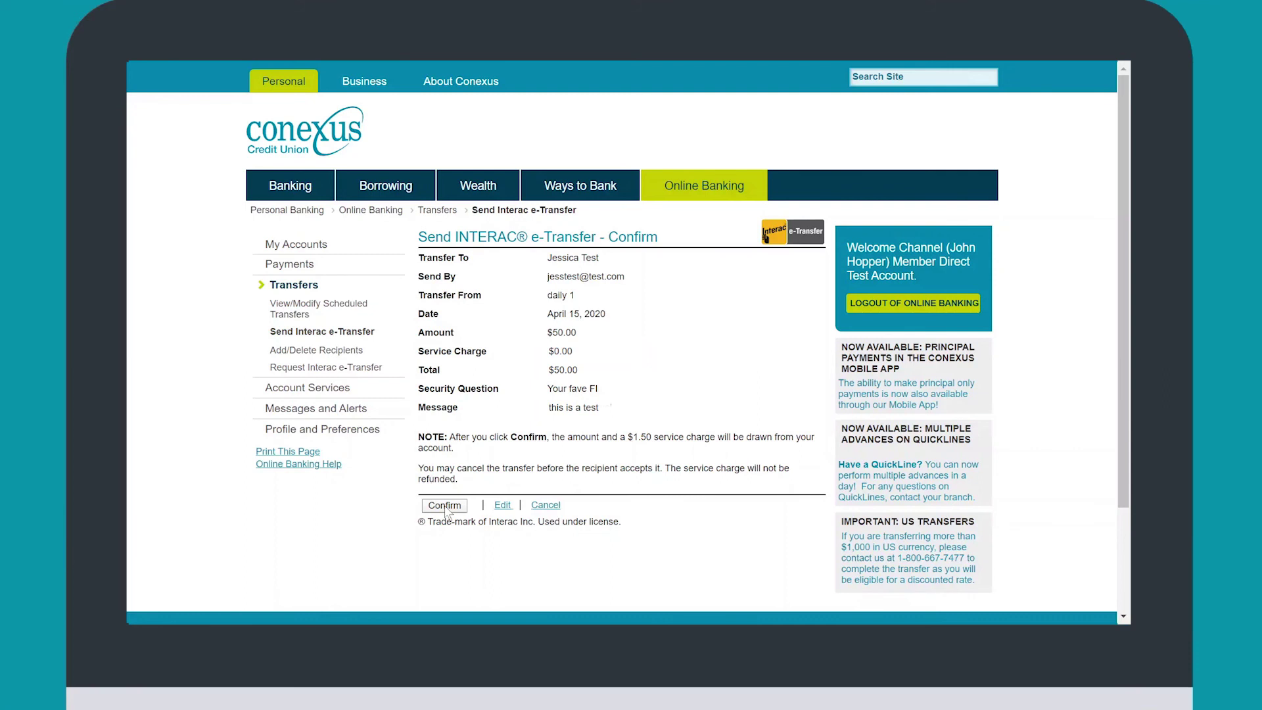
Confirm sending the $50 Interac e-Transfer to Jessica Test.
{"action": "left_click", "coordinate": [444, 508]}
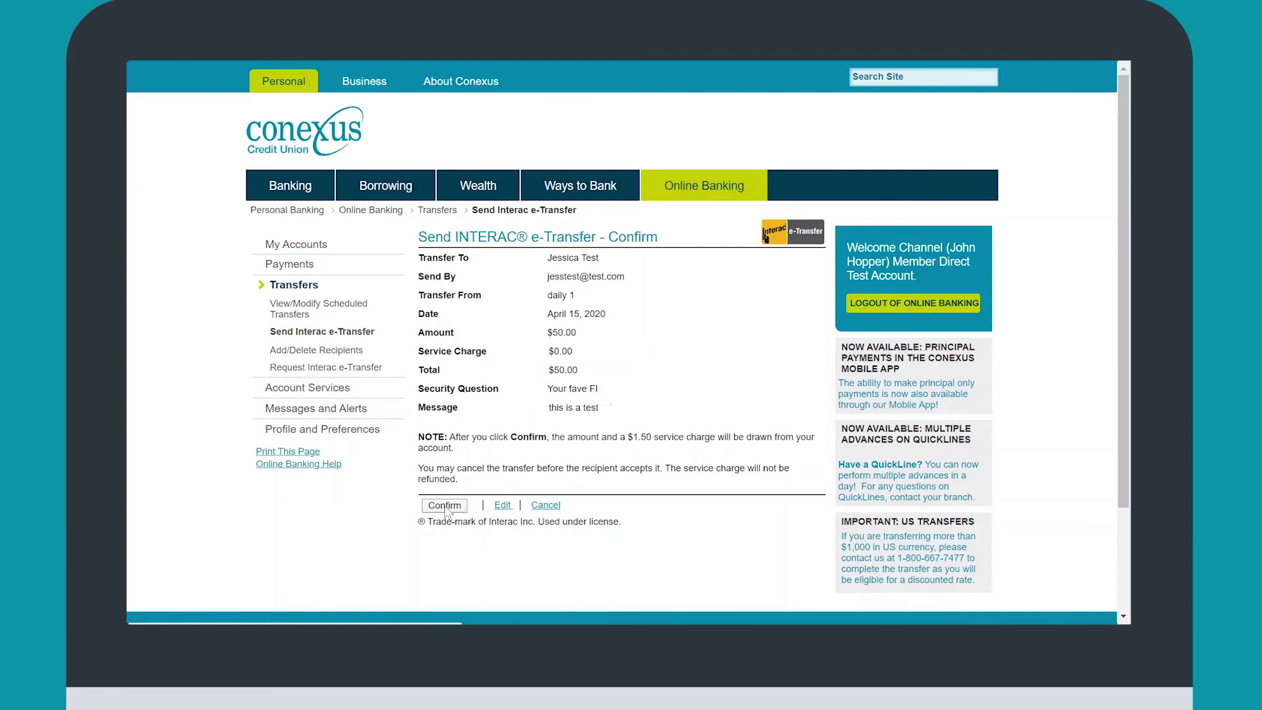